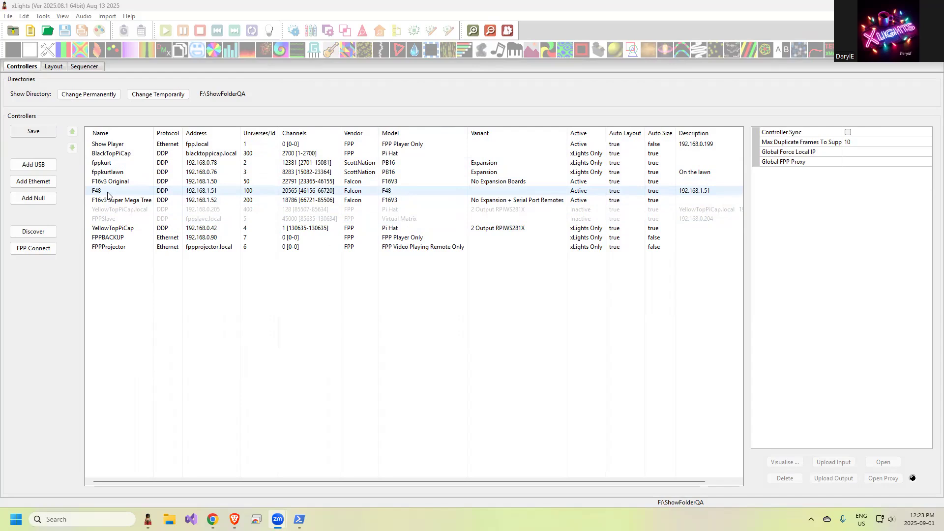
# Step: Inspect the default port brightness settings of the F48, fppkurtlawn and fppkurt controllers
pyautogui.click(108, 193)
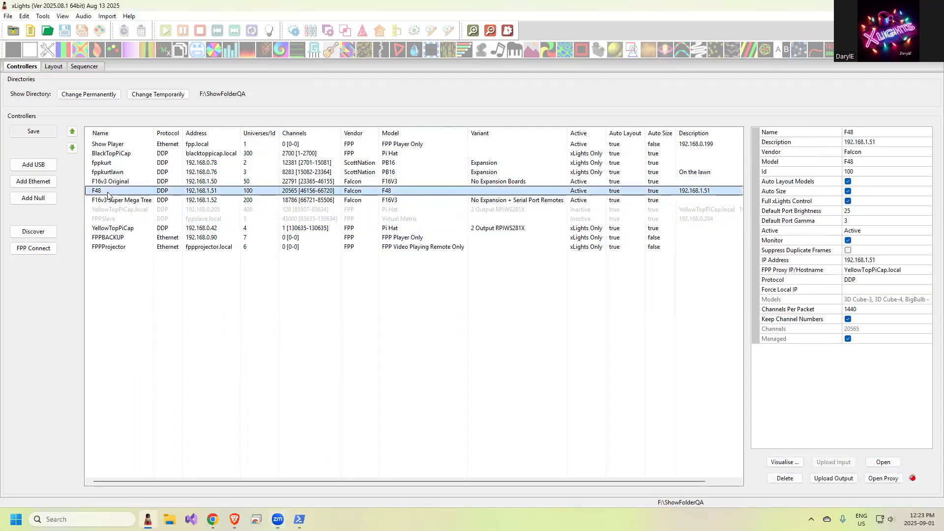
pyautogui.click(858, 212)
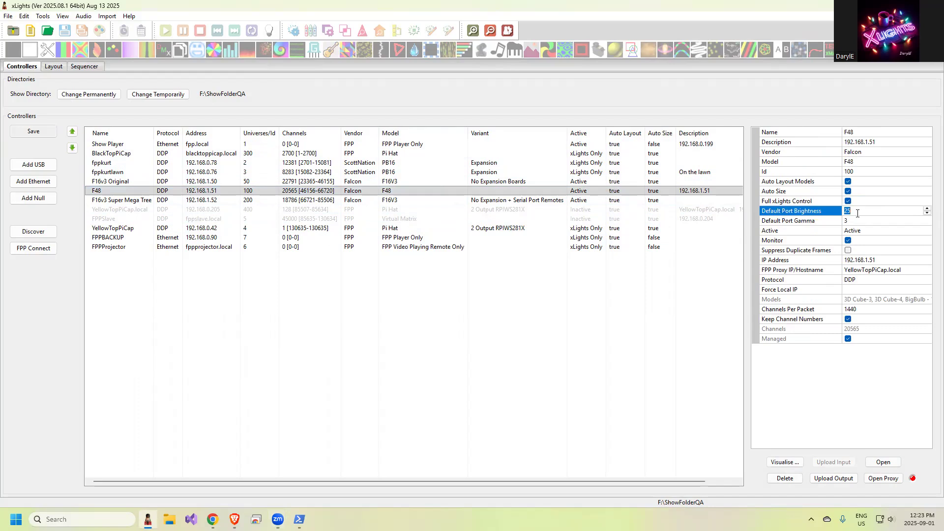
pyautogui.click(117, 173)
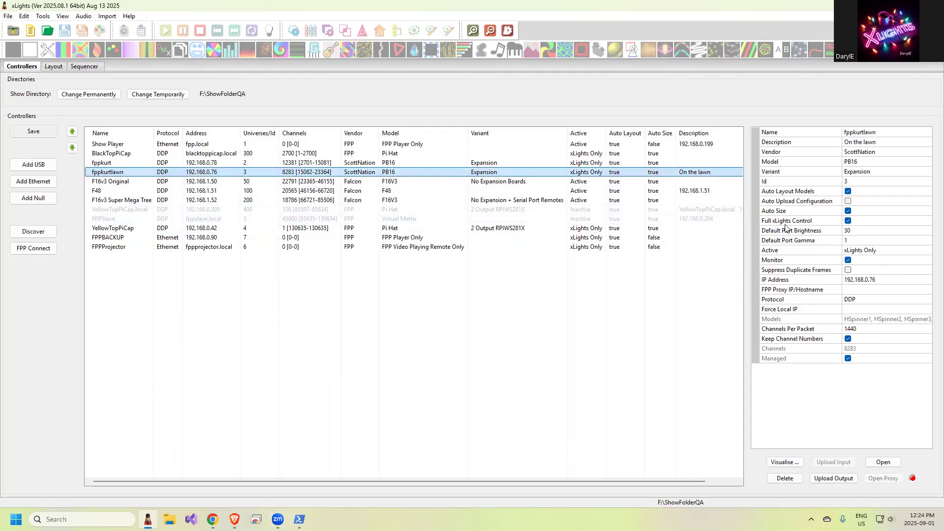
pyautogui.click(101, 163)
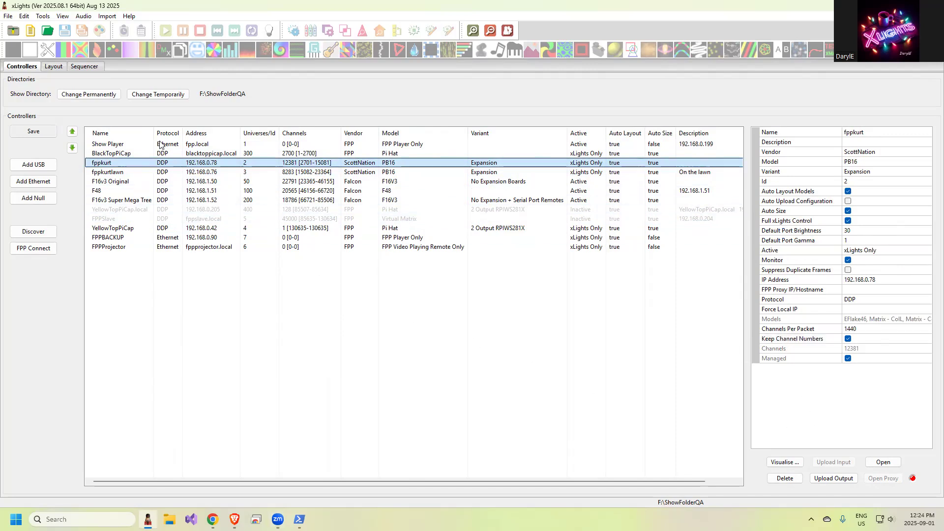
# Step: Open the fppkurt controller visualiser and set the SS Spinner L model's brightness to 50
pyautogui.click(784, 464)
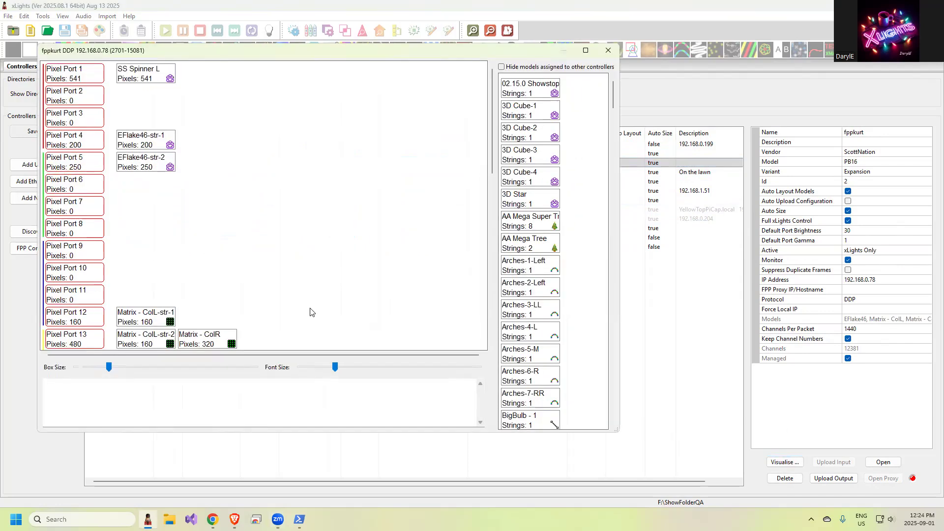
pyautogui.moveTo(66, 73)
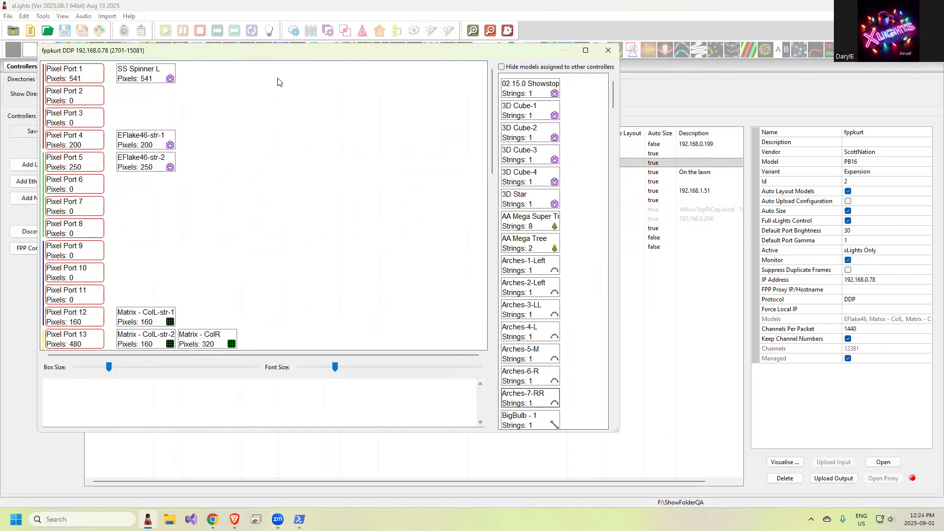
pyautogui.rightClick(72, 76)
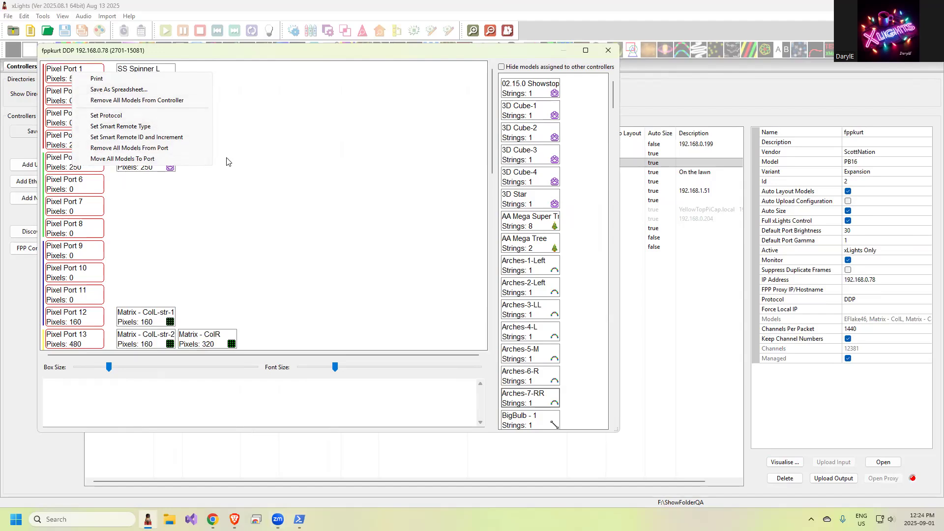
pyautogui.moveTo(136, 70); pyautogui.dragTo(132, 71)
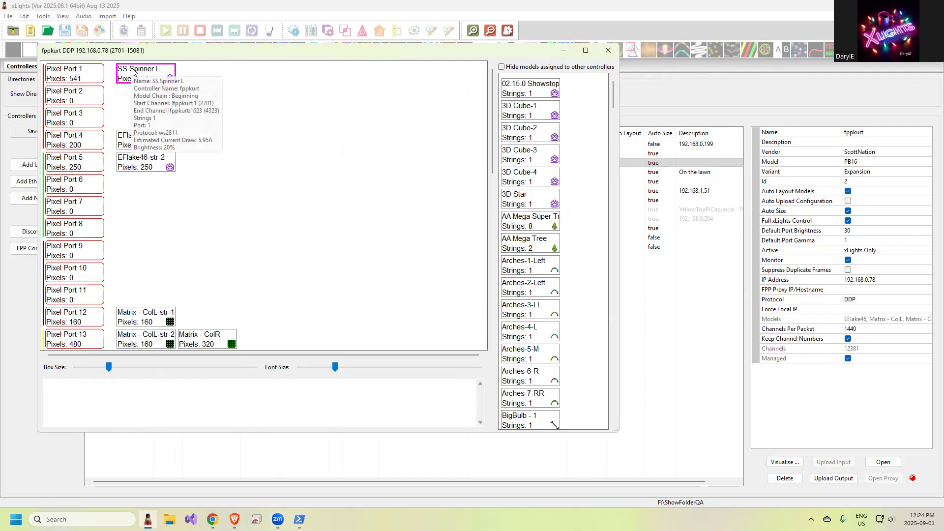
pyautogui.rightClick(132, 70)
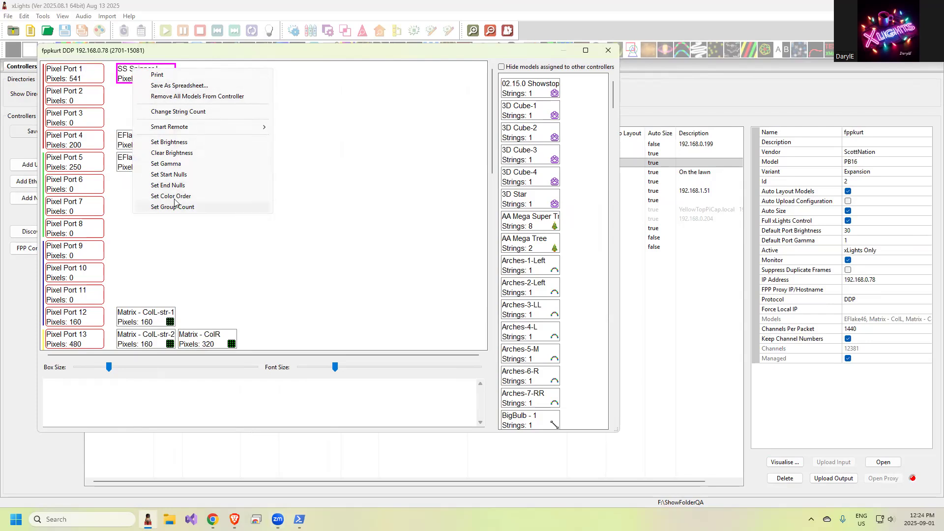
pyautogui.click(167, 143)
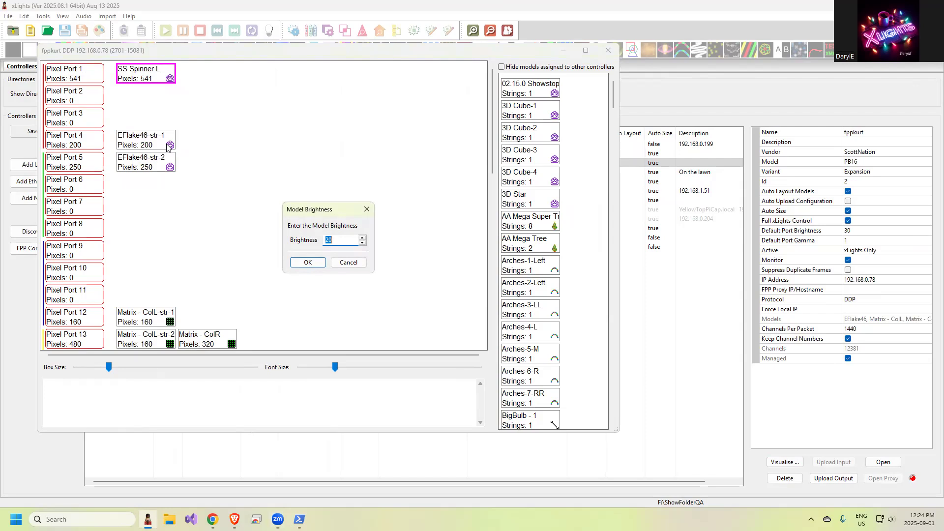
pyautogui.write('50')
pyautogui.click(307, 262)
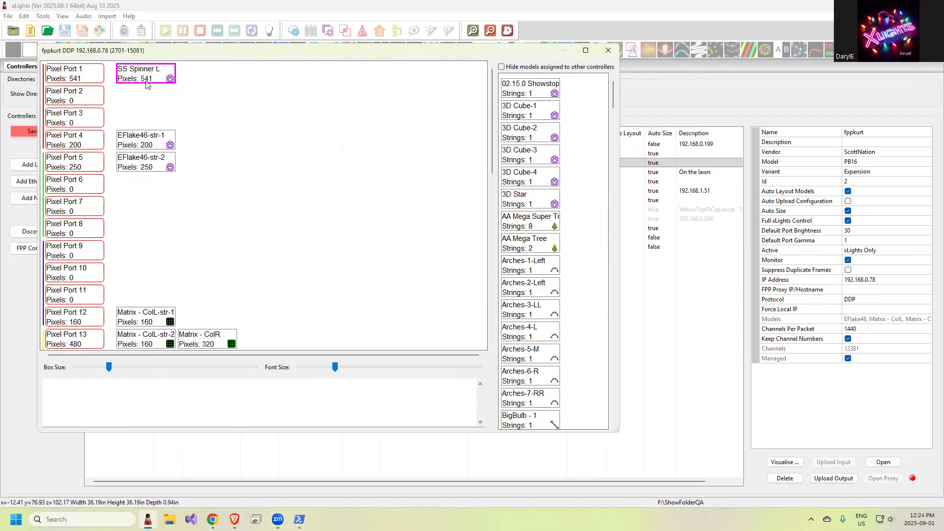
# Step: Move the SS Spinner L model from Pixel Port 1 to Pixel Port 4, ahead of EFlake46-str-1
pyautogui.moveTo(154, 85)
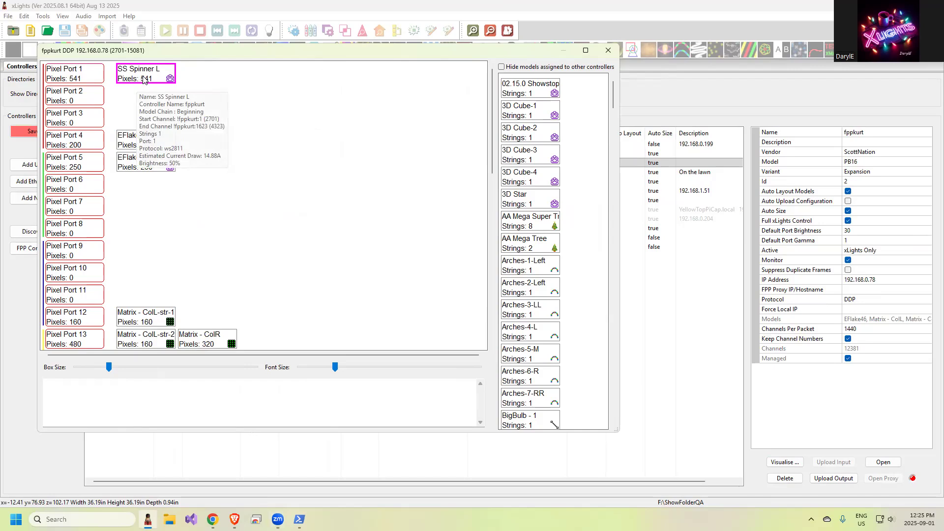
pyautogui.scroll(-6, 254, 260)
pyautogui.scroll(6, 254, 259)
pyautogui.moveTo(153, 139)
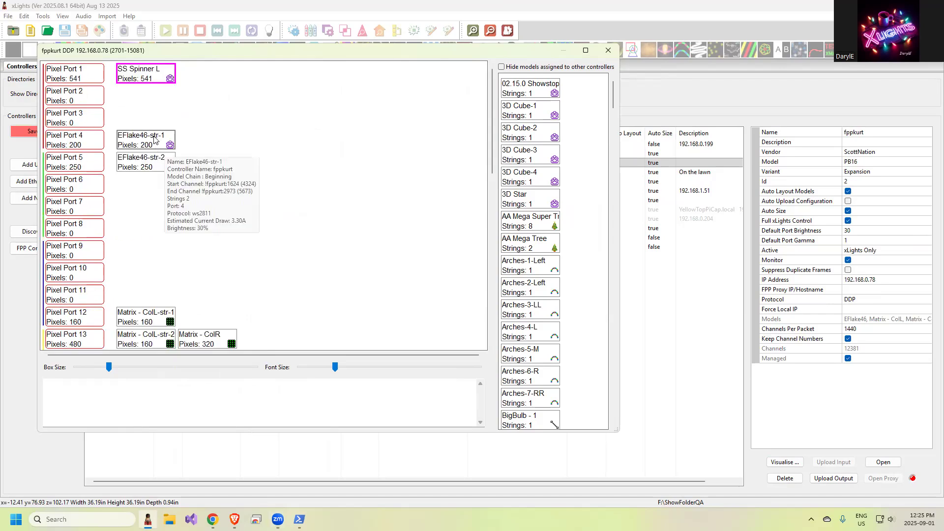
pyautogui.moveTo(143, 74); pyautogui.dragTo(121, 133)
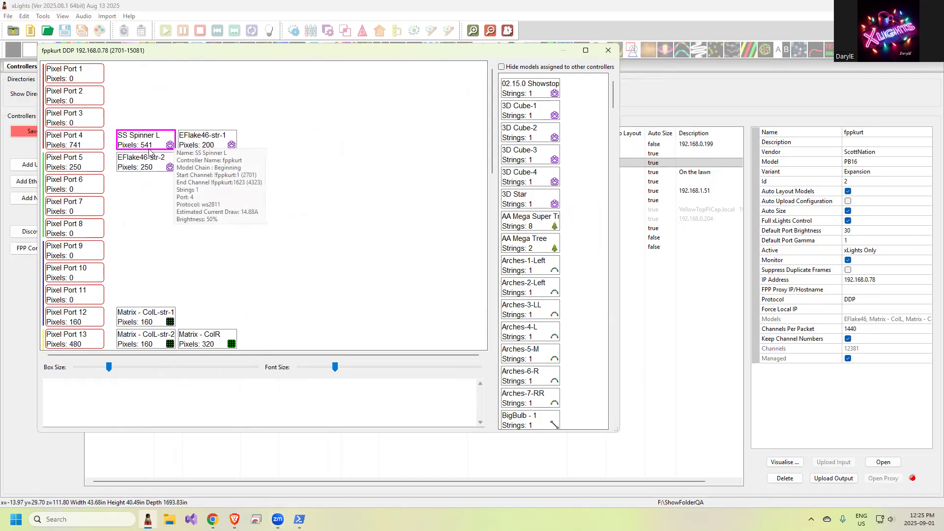
# Step: Open the brightness setting of EFlake46-str-1 and accept its existing value
pyautogui.rightClick(185, 139)
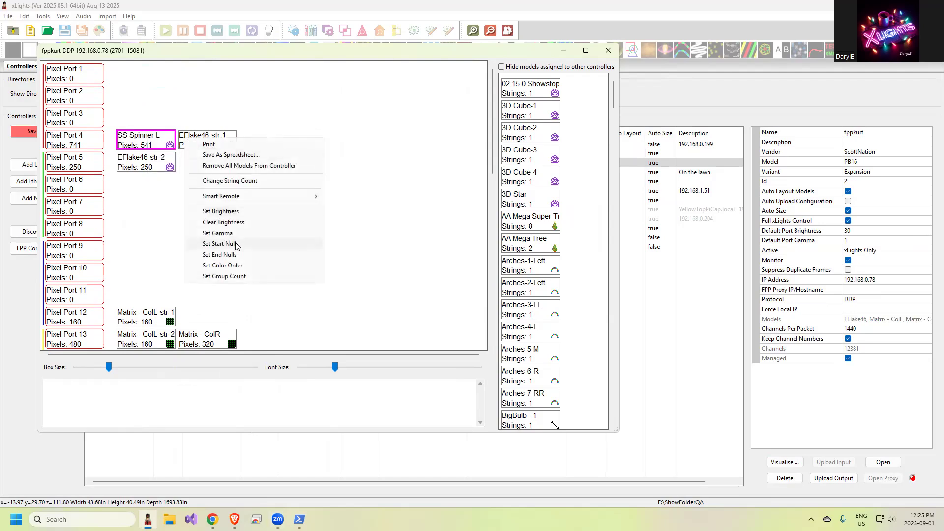
pyautogui.click(229, 212)
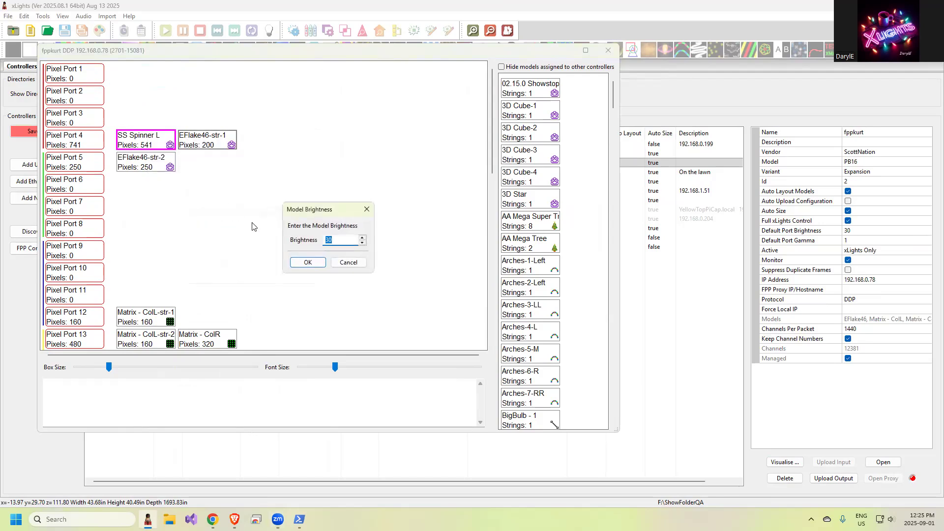
pyautogui.click(307, 261)
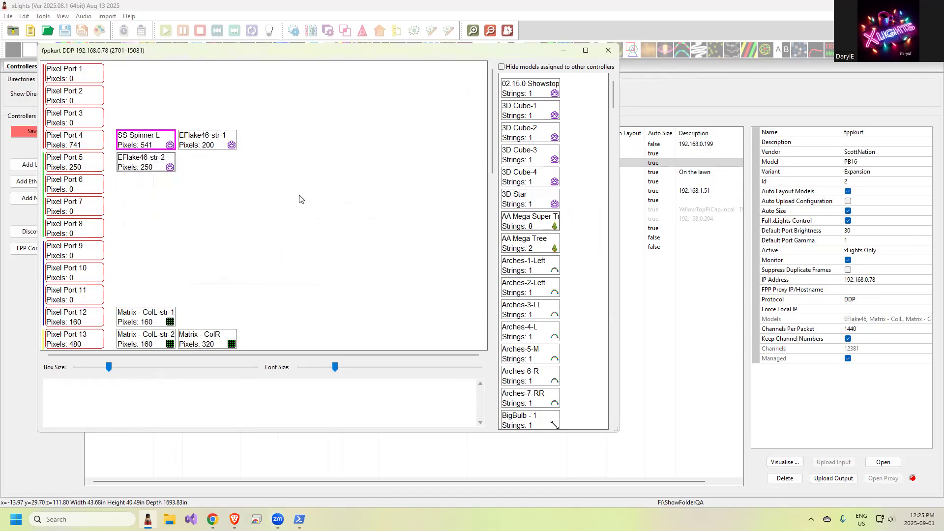
# Step: Clear the brightness setting of SS Spinner L and close the controller visualiser
pyautogui.moveTo(192, 140)
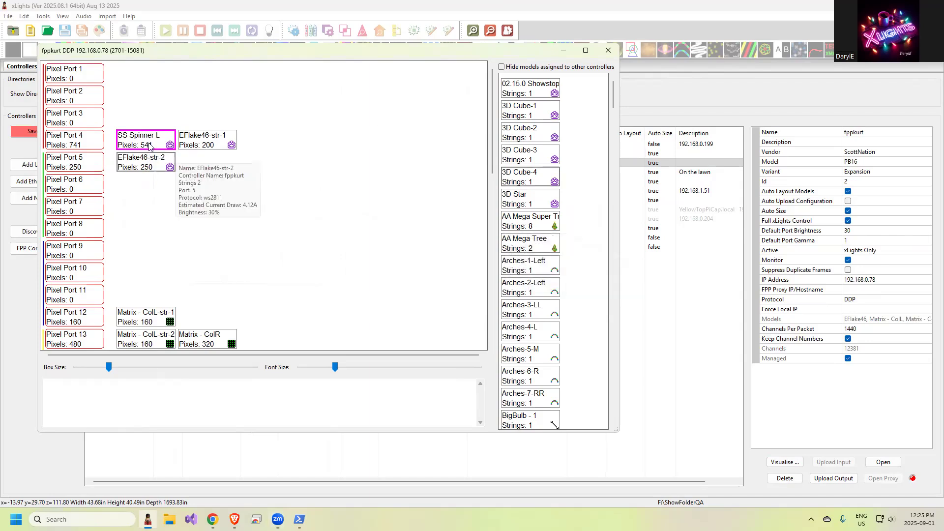
pyautogui.moveTo(142, 139)
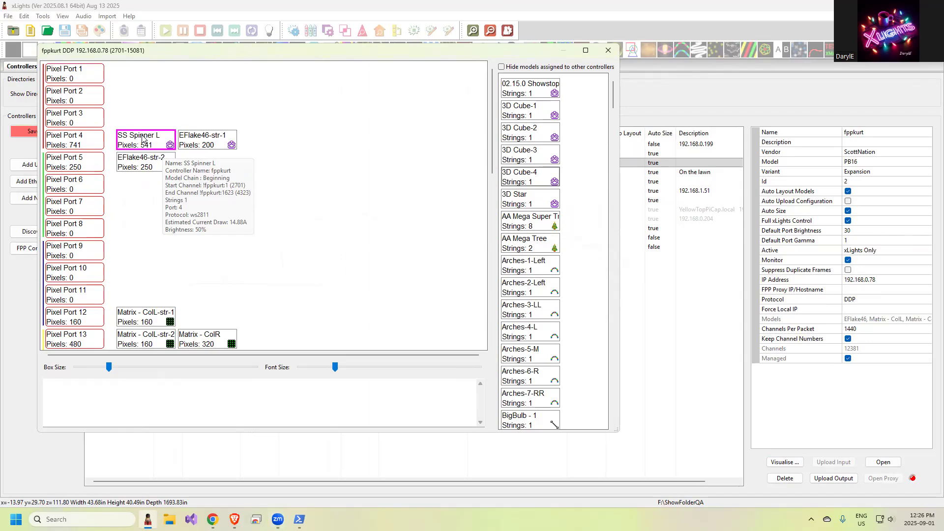
pyautogui.rightClick(142, 139)
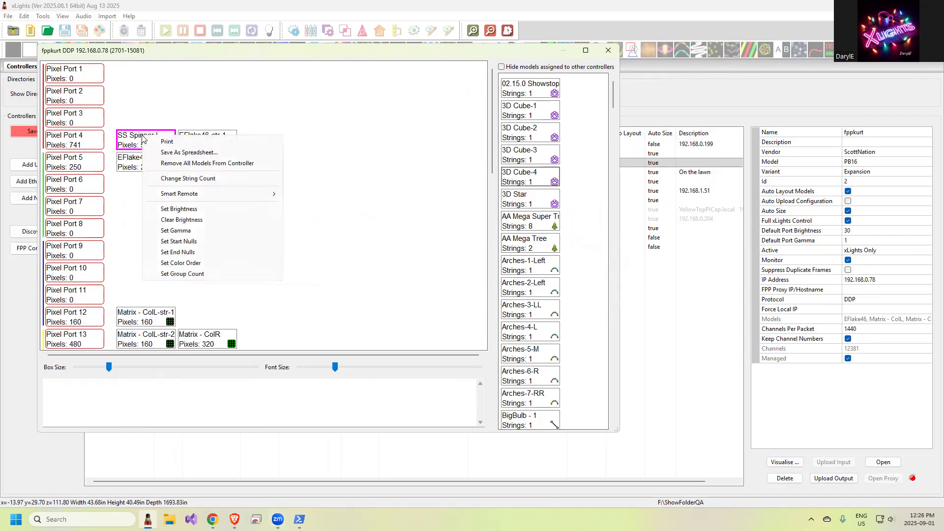
pyautogui.click(188, 223)
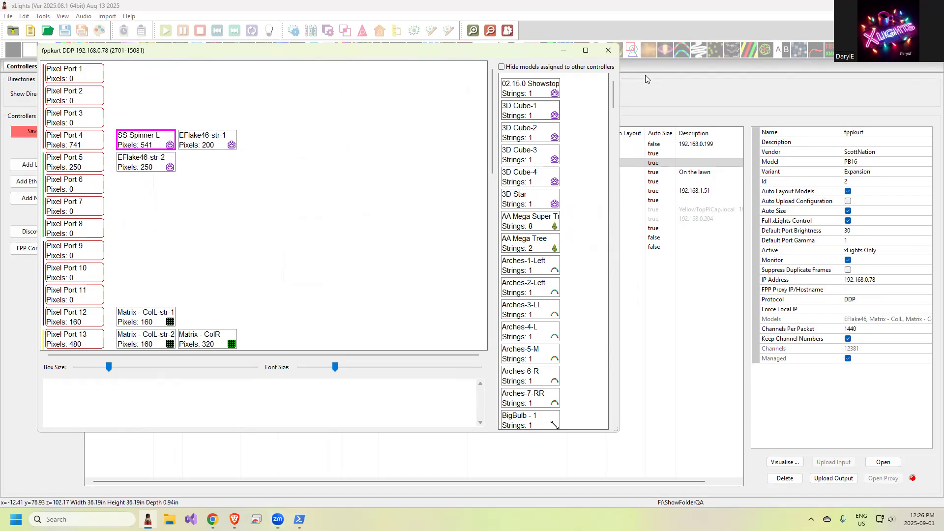
pyautogui.click(608, 51)
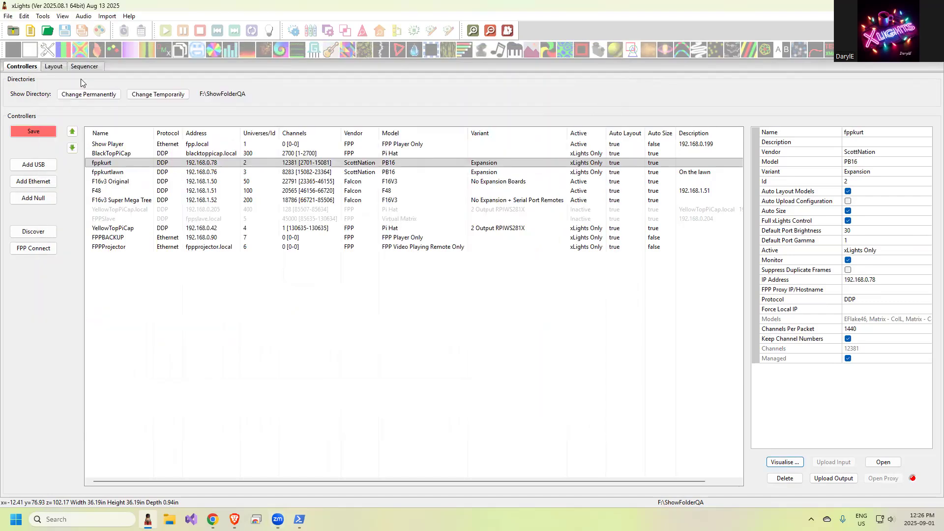
# Step: Select the SS Spinner L model in the layout and review its controller connection and string properties
pyautogui.click(51, 69)
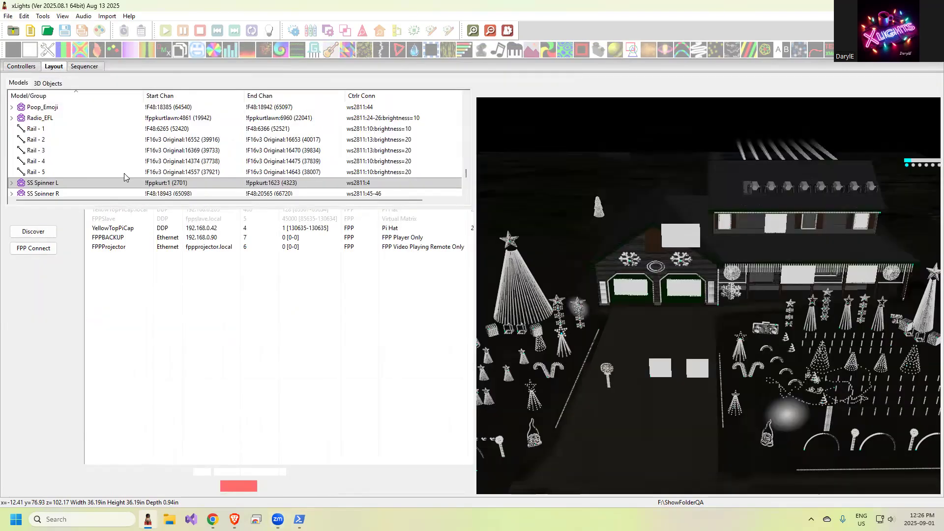
pyautogui.moveTo(74, 208); pyautogui.dragTo(84, 262)
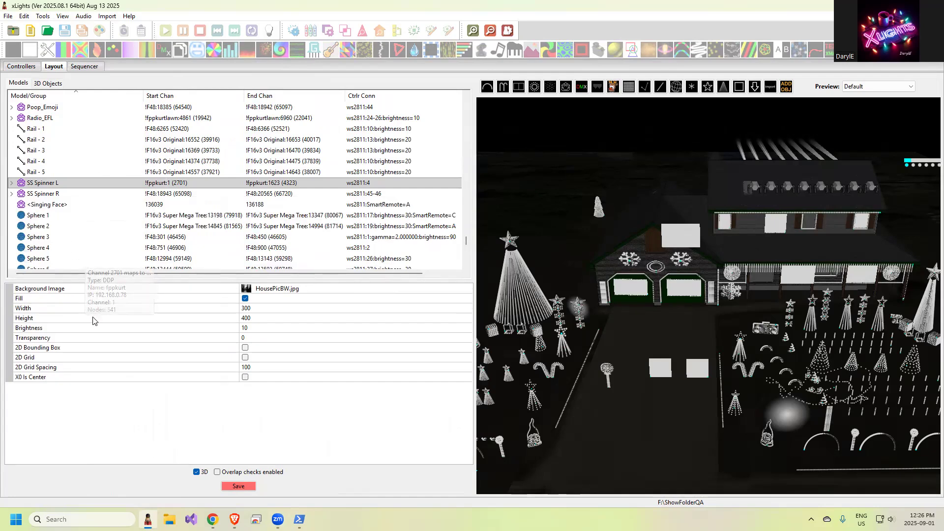
pyautogui.click(40, 185)
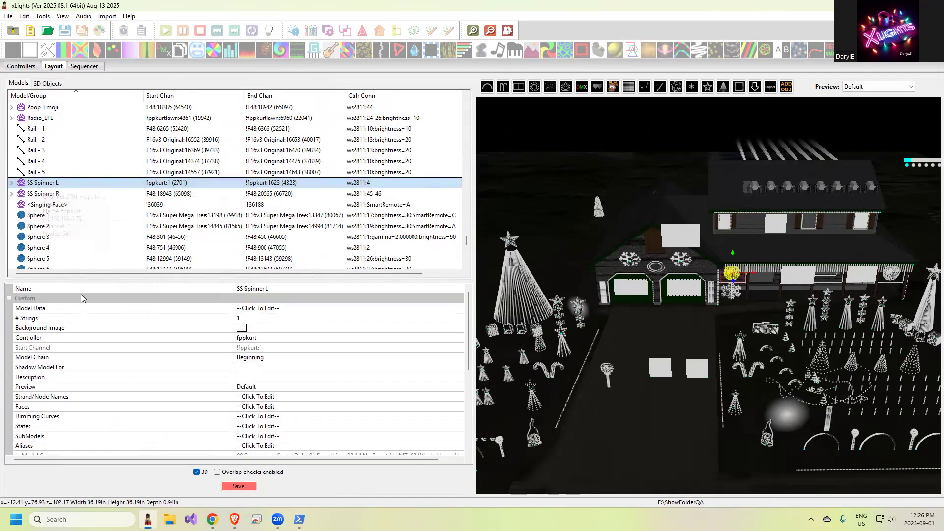
pyautogui.scroll(-3, 114, 392)
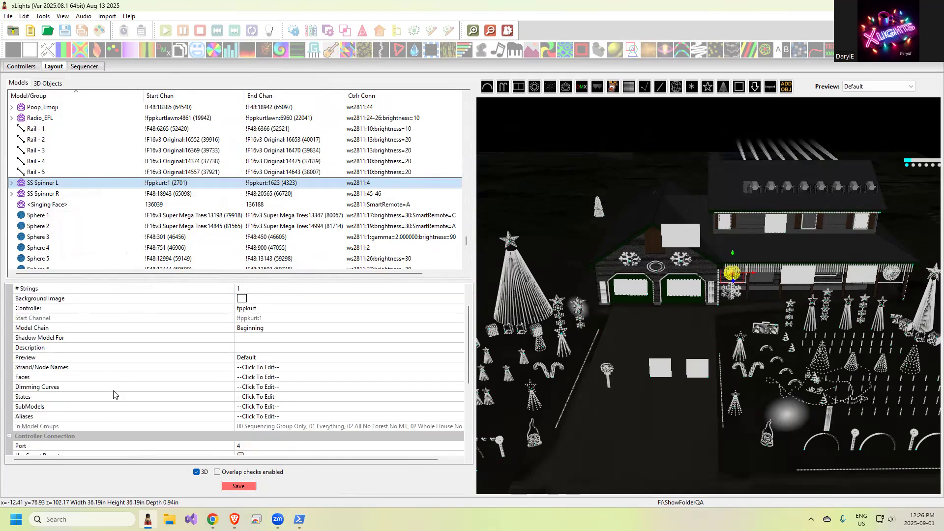
pyautogui.scroll(-1, 114, 393)
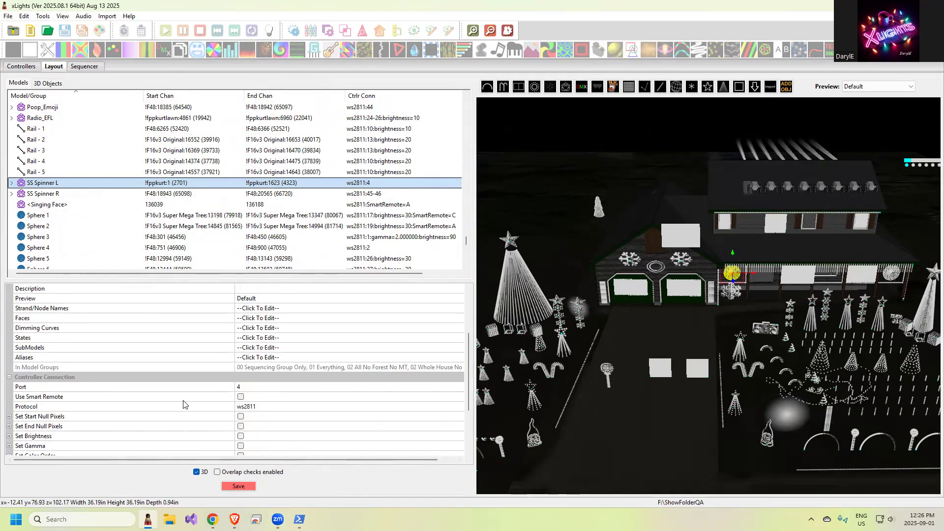
pyautogui.scroll(-3, 183, 396)
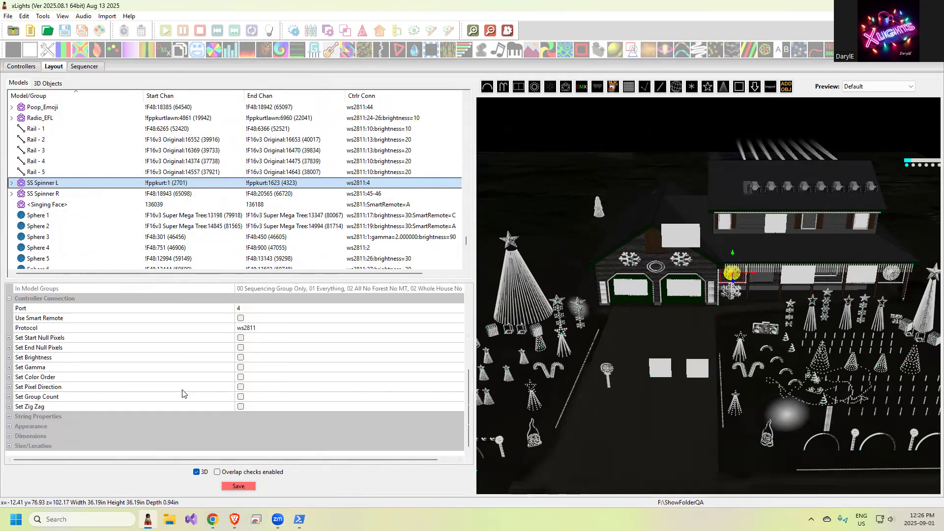
pyautogui.click(9, 416)
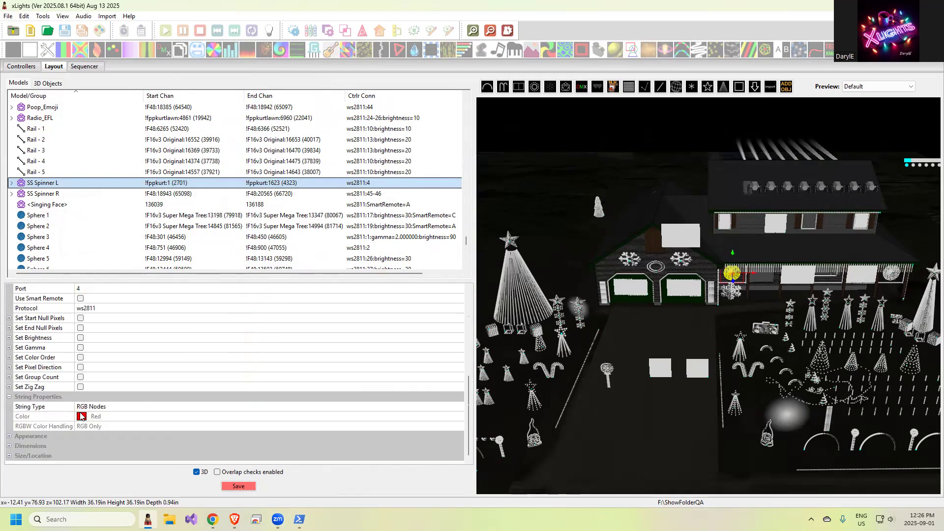
# Step: Open the dimming curves dialog for SS Spinner L, examine its gamma and brightness settings, and close it unchanged
pyautogui.scroll(4, 20, 408)
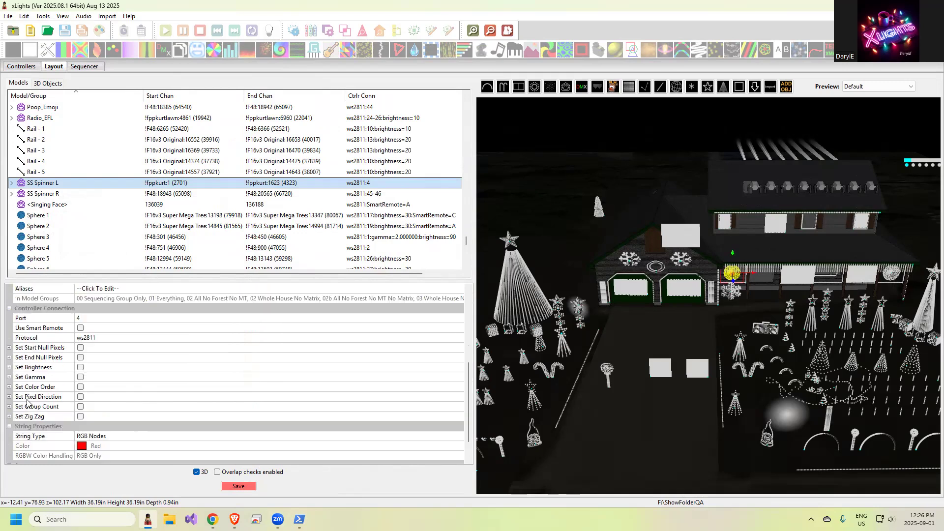
pyautogui.scroll(1, 43, 397)
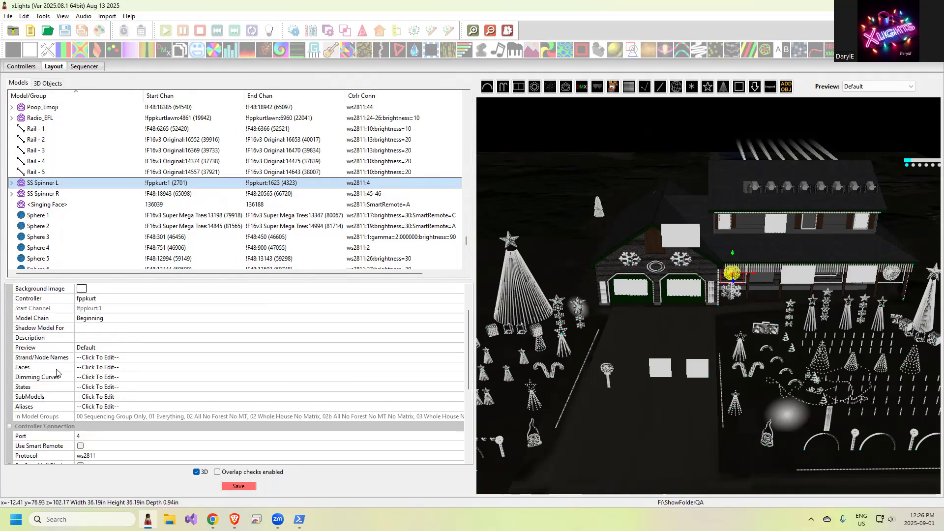
pyautogui.click(115, 379)
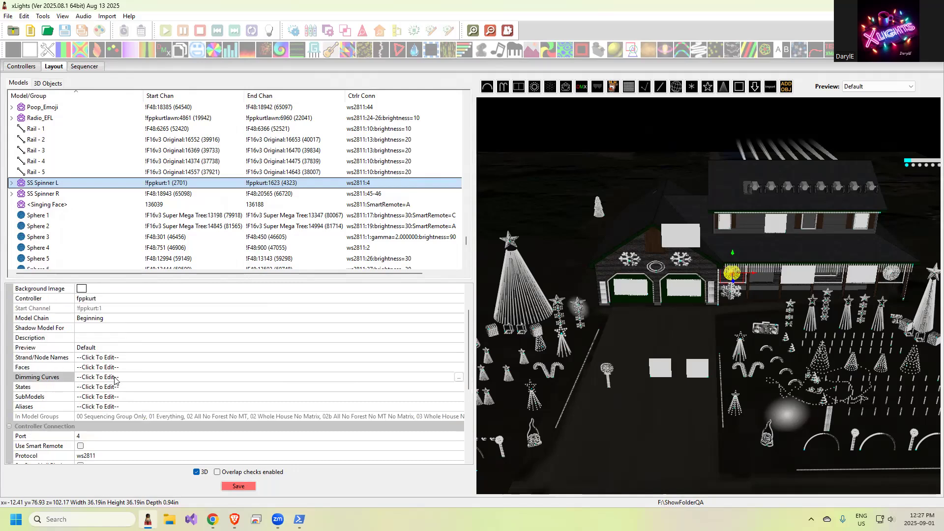
pyautogui.click(458, 377)
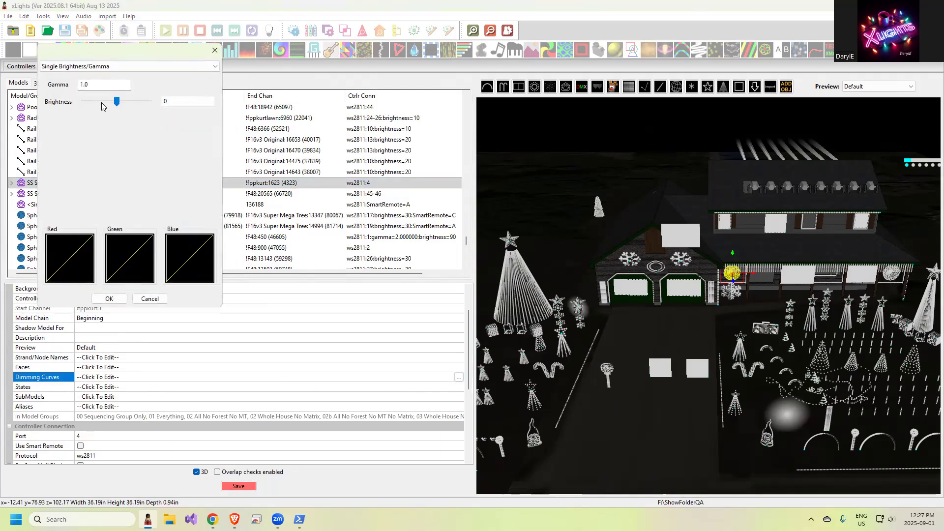
pyautogui.moveTo(126, 52); pyautogui.dragTo(316, 134)
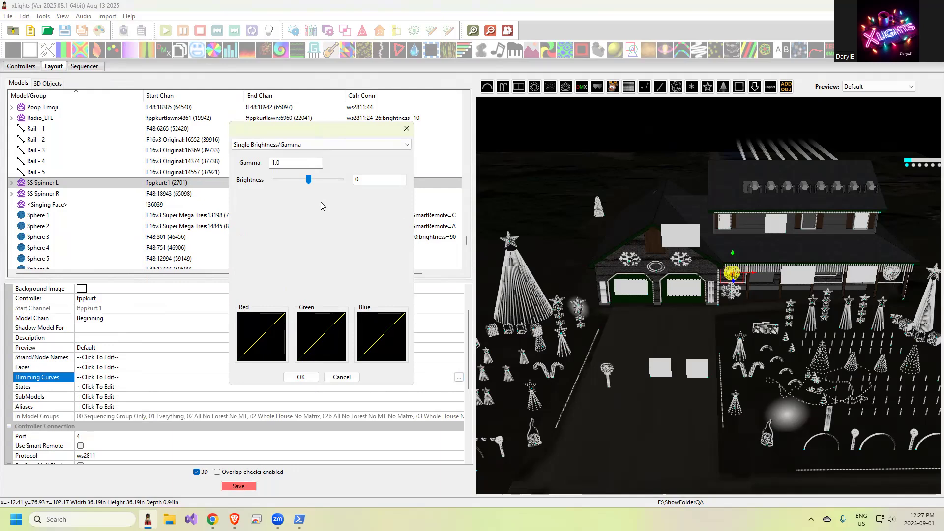
pyautogui.moveTo(308, 180); pyautogui.dragTo(301, 185)
pyautogui.moveTo(301, 181); pyautogui.dragTo(309, 180)
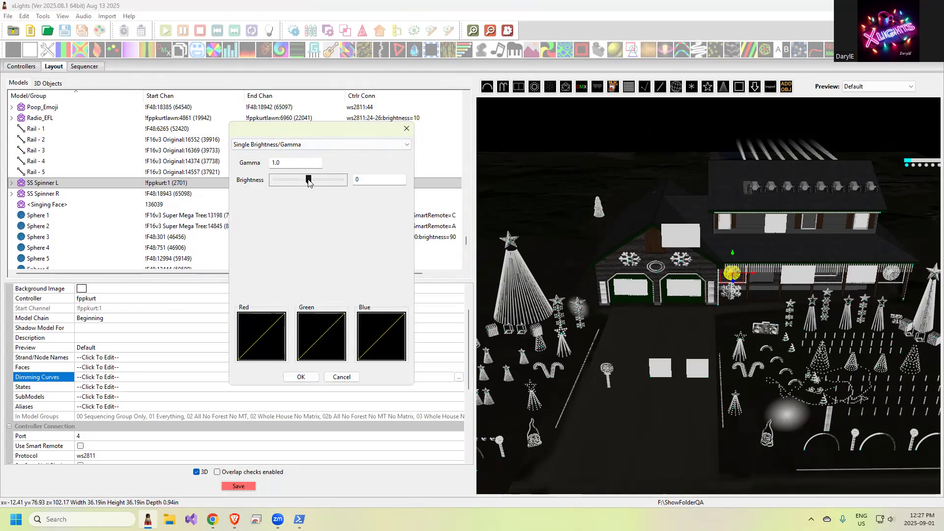
pyautogui.click(406, 129)
# Step: Open a sequence and add a Color Wash effect to the 01 Everything group, from about 3 to 18 seconds
pyautogui.click(30, 31)
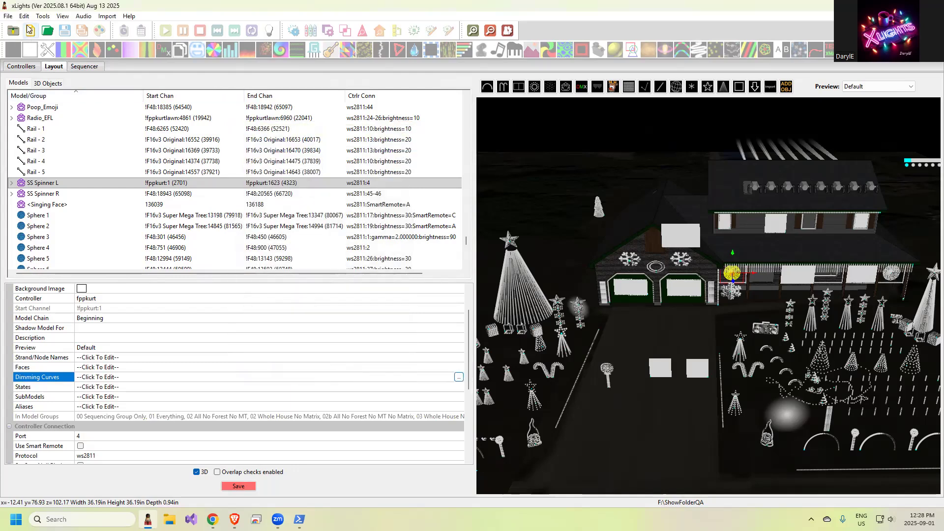
pyautogui.press('Return')
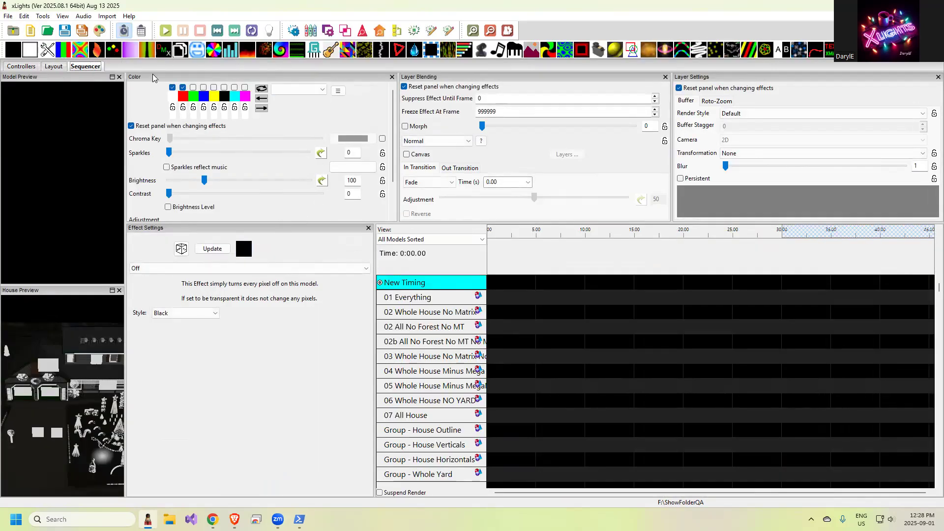
pyautogui.moveTo(129, 49); pyautogui.dragTo(662, 306)
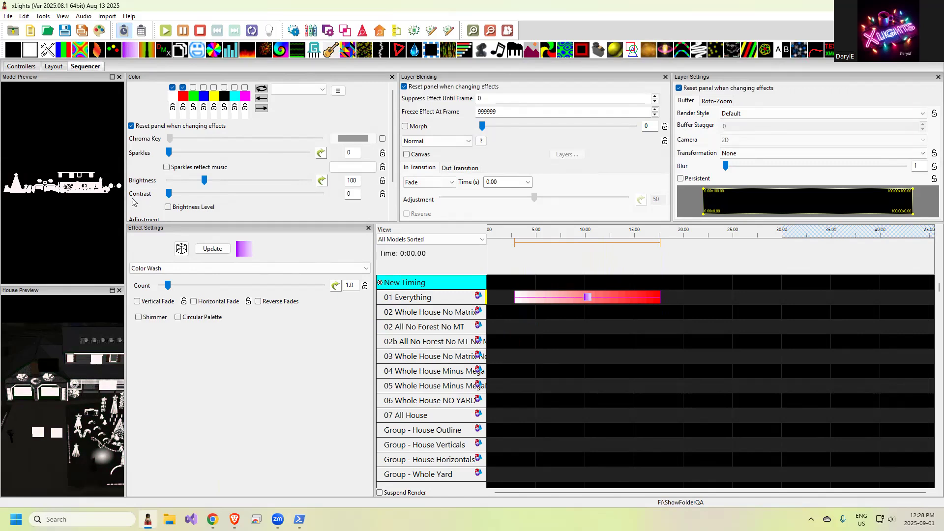
# Step: Lower the Color Wash effect's brightness to 63 and then restore it to 100
pyautogui.moveTo(204, 181); pyautogui.dragTo(191, 185)
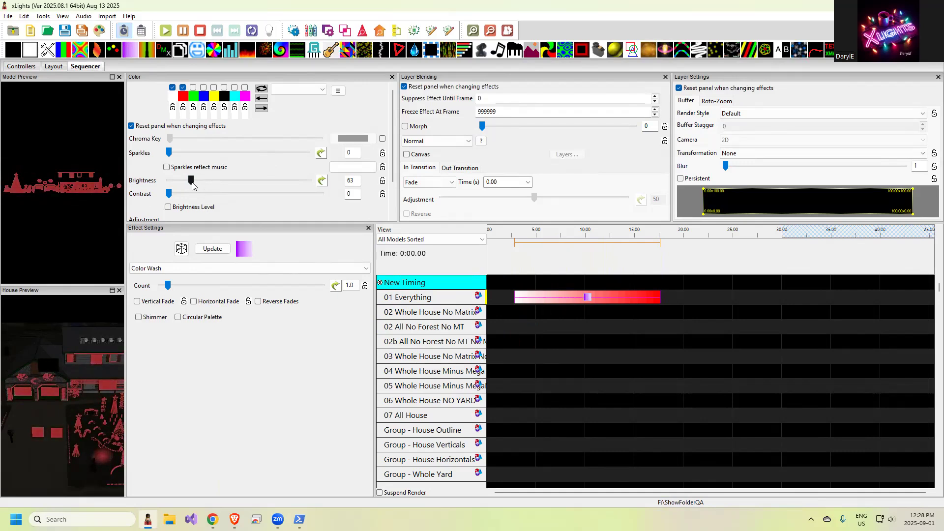
pyautogui.moveTo(192, 182); pyautogui.dragTo(205, 181)
pyautogui.press('Right')
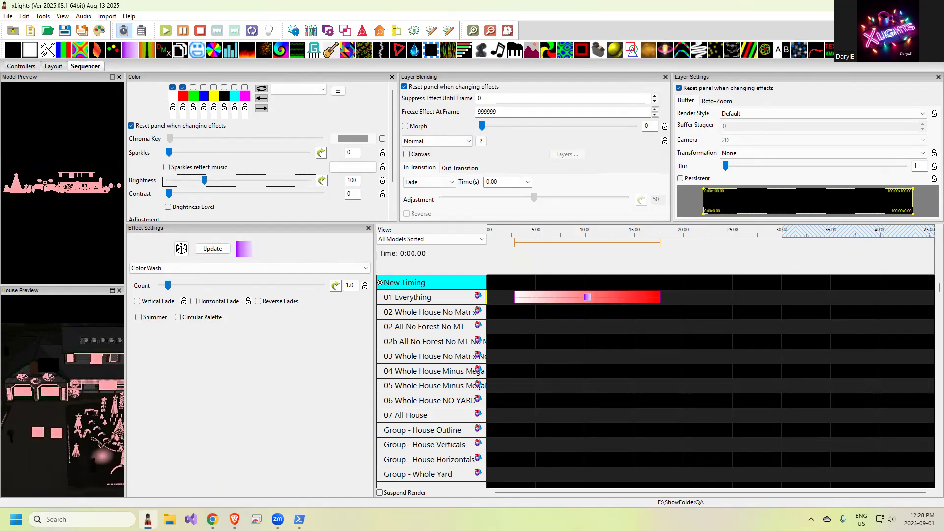
# Step: Replace the effect on 01 Everything with a Video effect and set its brightness to 81
pyautogui.moveTo(885, 51); pyautogui.dragTo(588, 295)
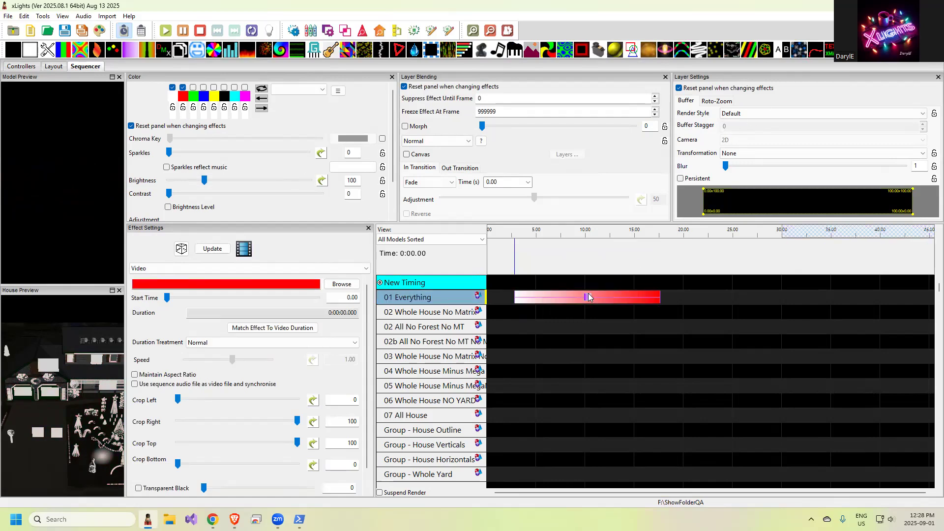
pyautogui.moveTo(205, 183)
pyautogui.mouseDown()
pyautogui.moveTo(232, 183)
pyautogui.moveTo(198, 184)
pyautogui.mouseUp()
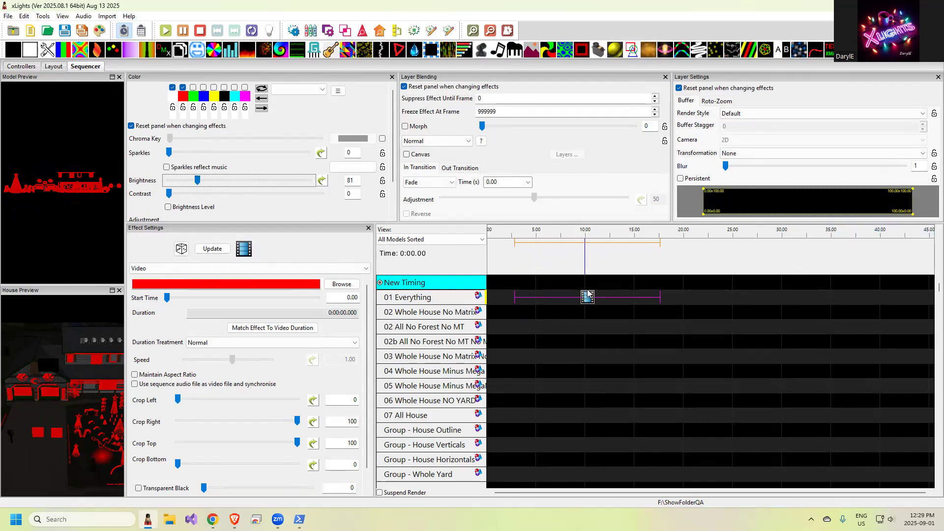
# Step: Open the fppkurt controller visualiser and clear the brightness setting of EFlake46-str-1
pyautogui.click(13, 68)
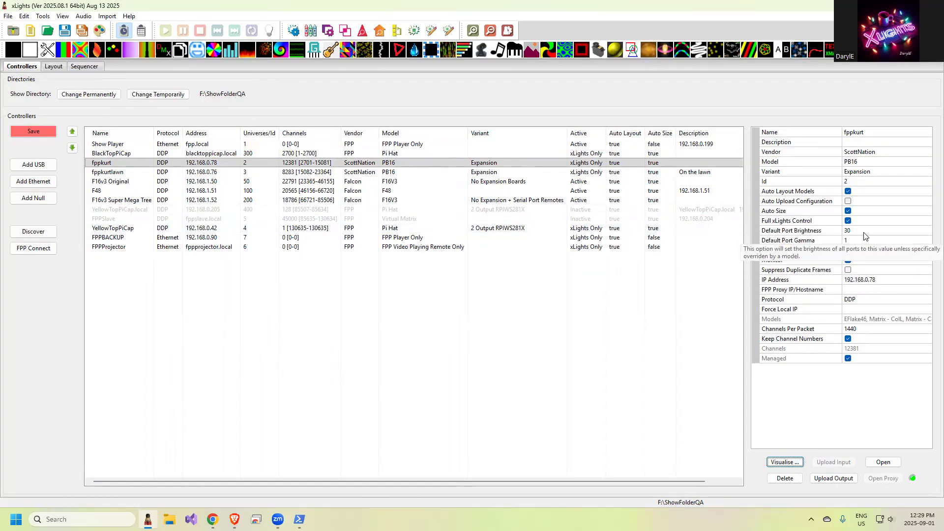
pyautogui.click(793, 461)
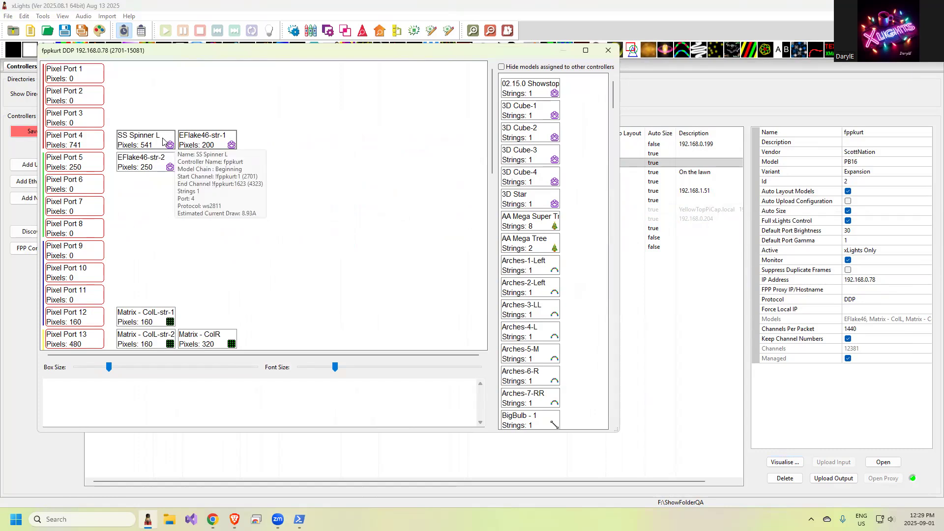
pyautogui.moveTo(196, 145)
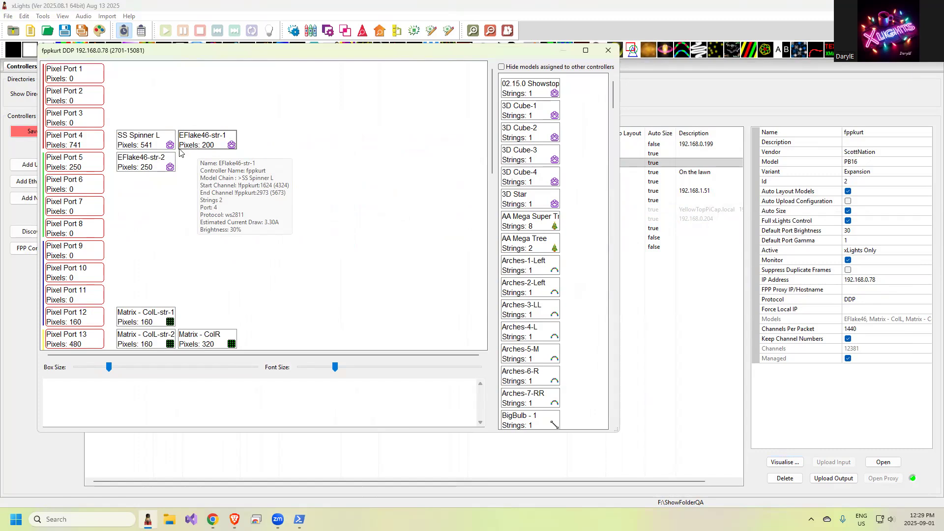
pyautogui.moveTo(152, 167)
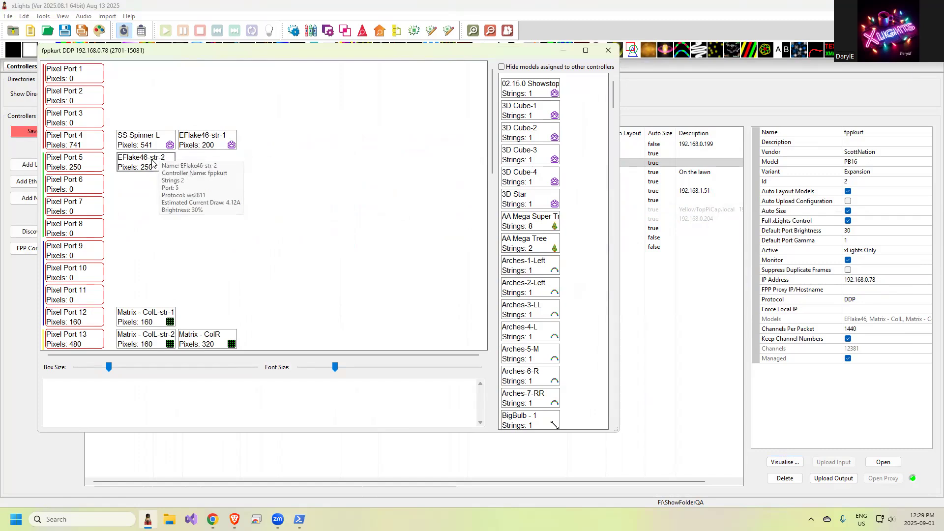
pyautogui.rightClick(196, 142)
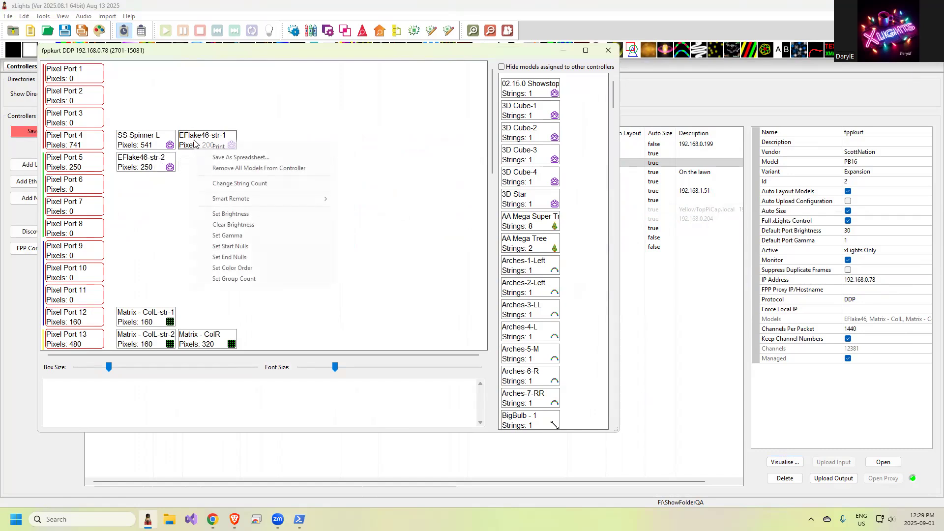
pyautogui.click(242, 224)
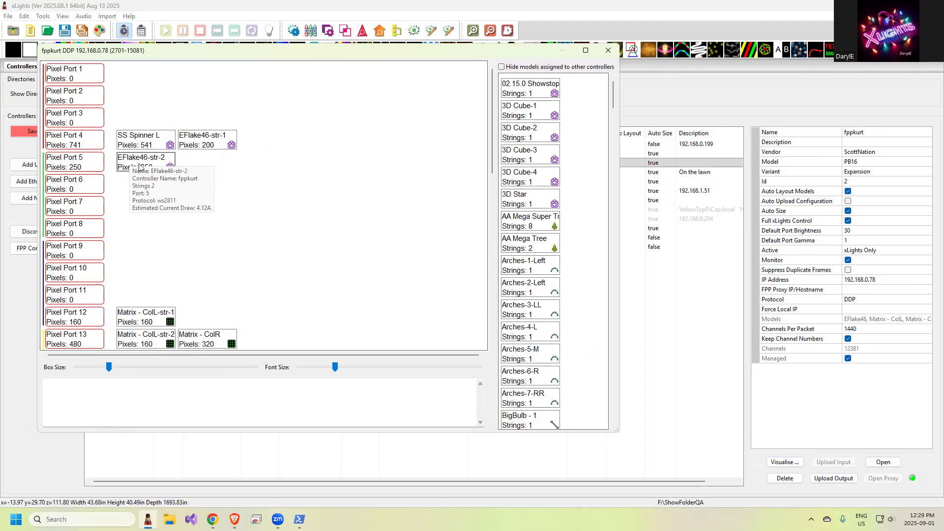
# Step: Review the port and model context menus in the visualiser, then close the visualiser
pyautogui.rightClick(64, 232)
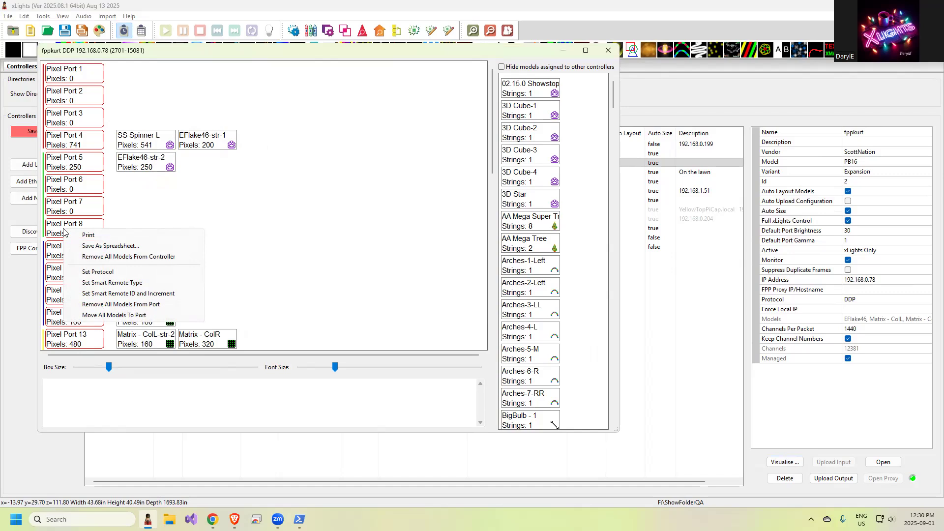
pyautogui.rightClick(130, 144)
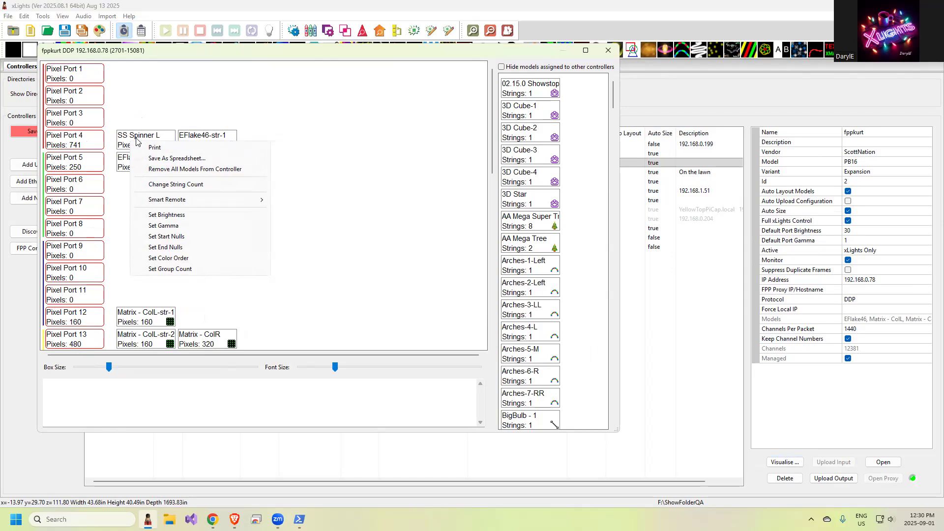
pyautogui.rightClick(136, 142)
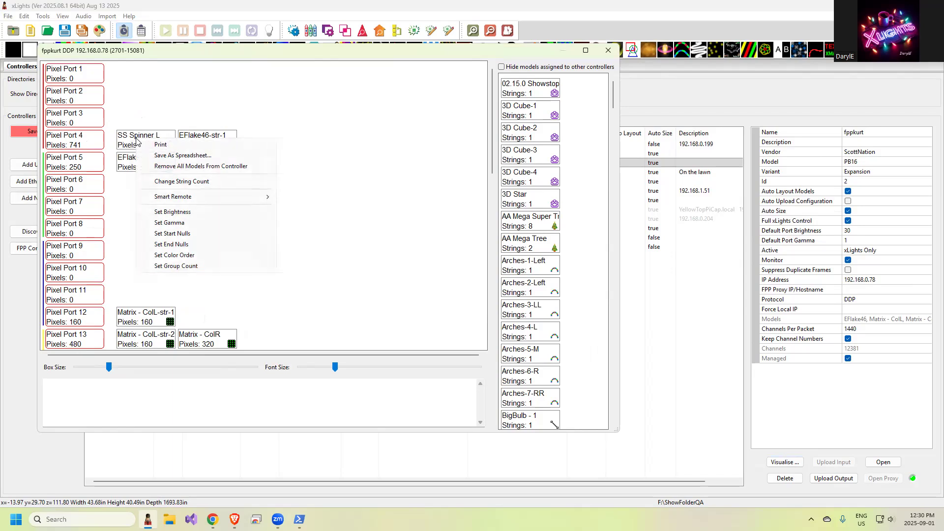
pyautogui.click(563, 15)
pyautogui.click(609, 50)
# Step: Select the EFlake46 model in the layout, enable its Set Brightness option and set the brightness to 30
pyautogui.click(51, 67)
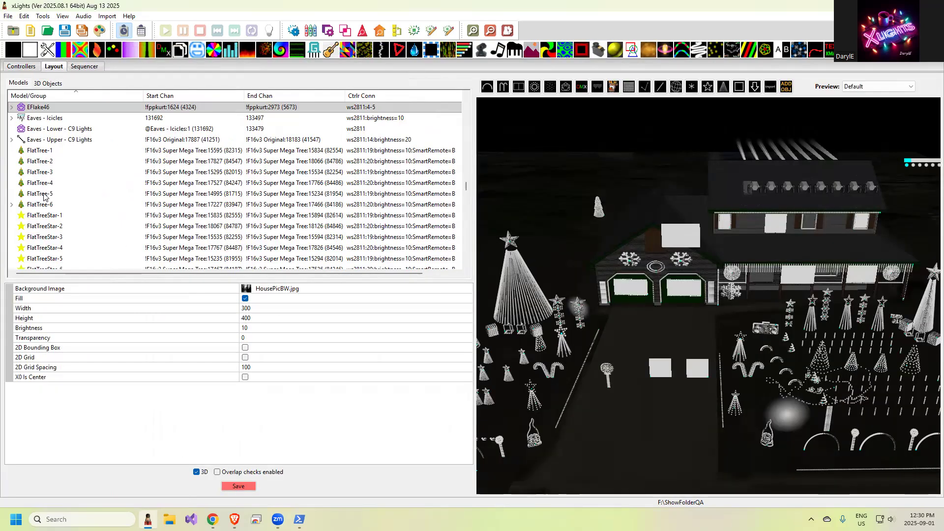
pyautogui.click(39, 106)
pyautogui.scroll(-5, 83, 347)
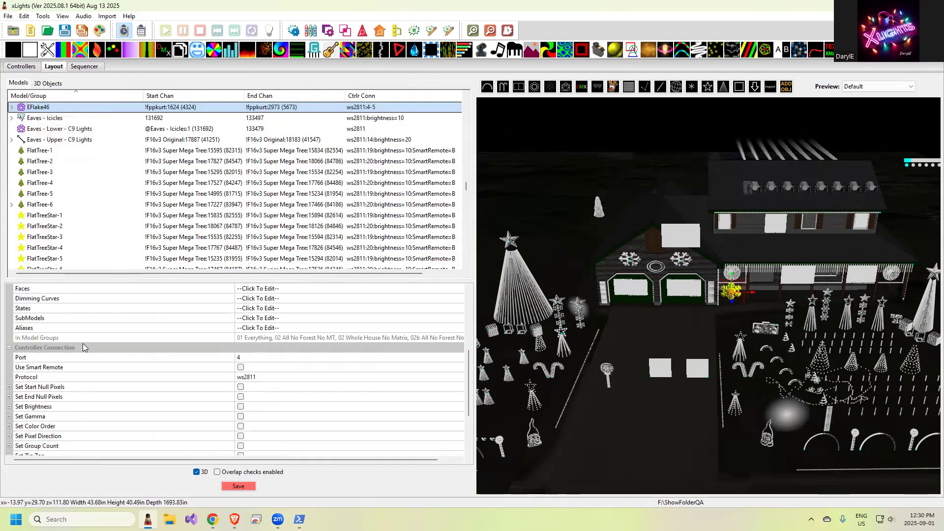
pyautogui.click(240, 406)
pyautogui.click(240, 406)
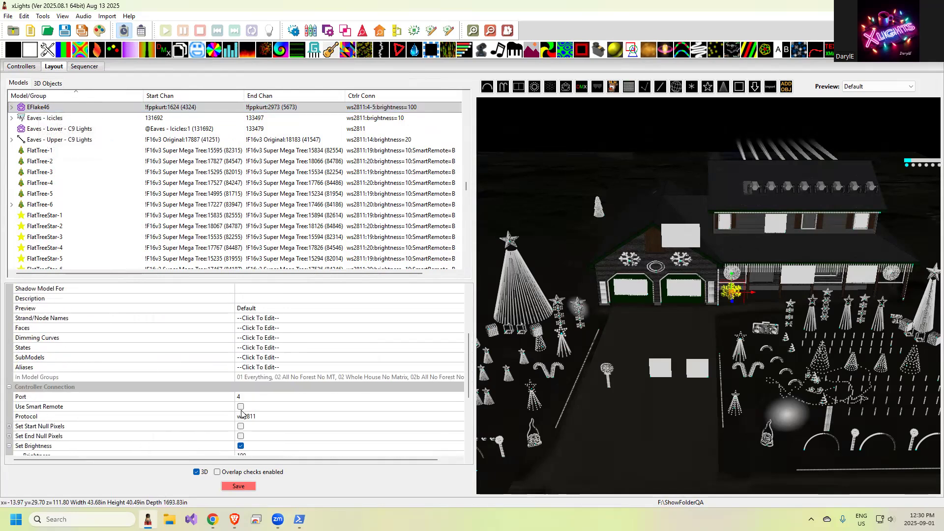
pyautogui.scroll(-4, 241, 408)
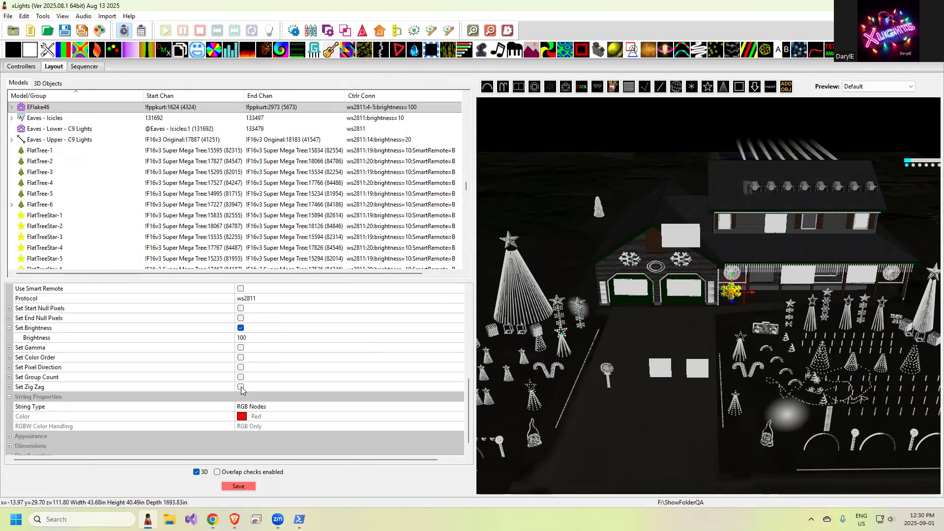
pyautogui.click(244, 338)
pyautogui.write('30')
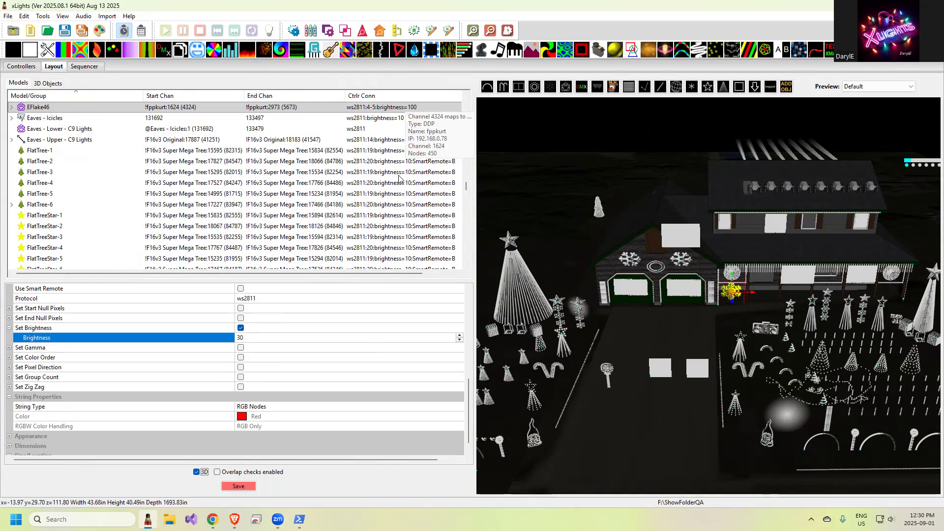
pyautogui.scroll(-2, 402, 241)
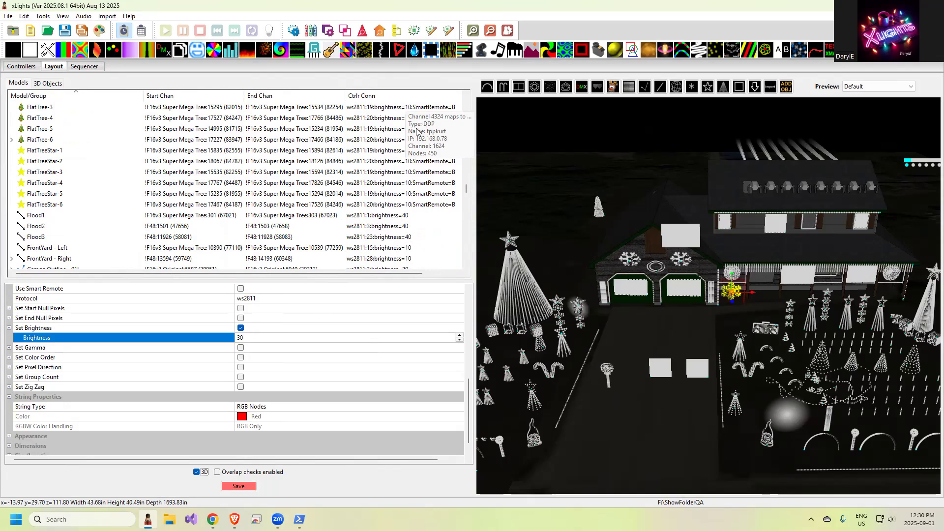
pyautogui.moveTo(475, 166); pyautogui.dragTo(654, 181)
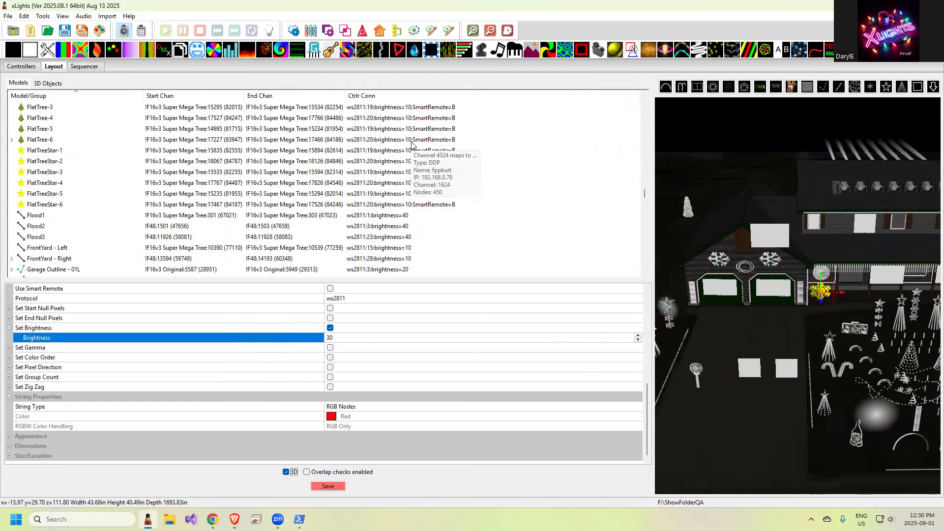